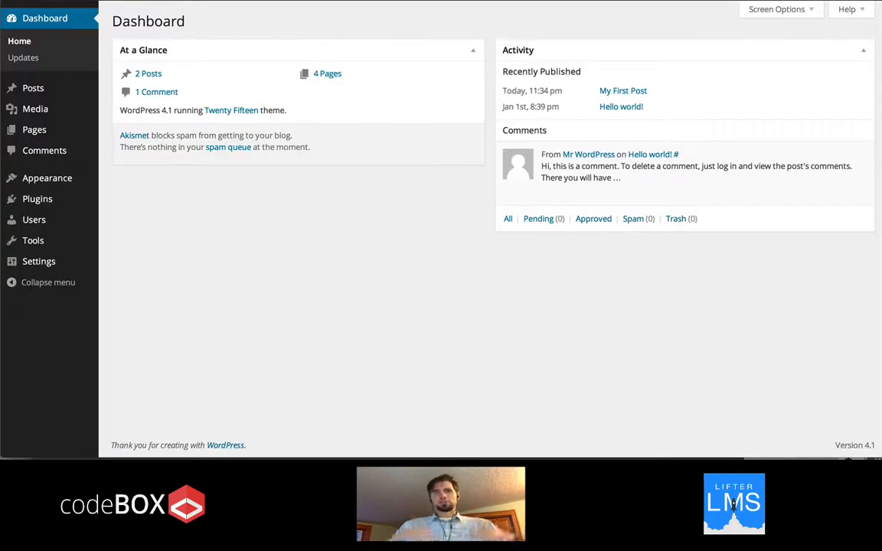
Open the page for adding new plugins and look through the featured plugins and popular tags
click(49, 200)
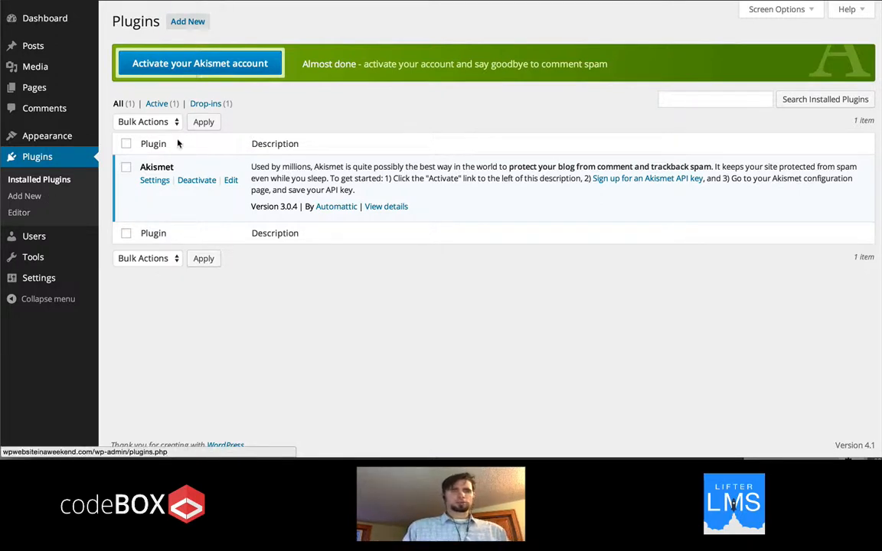
click(35, 197)
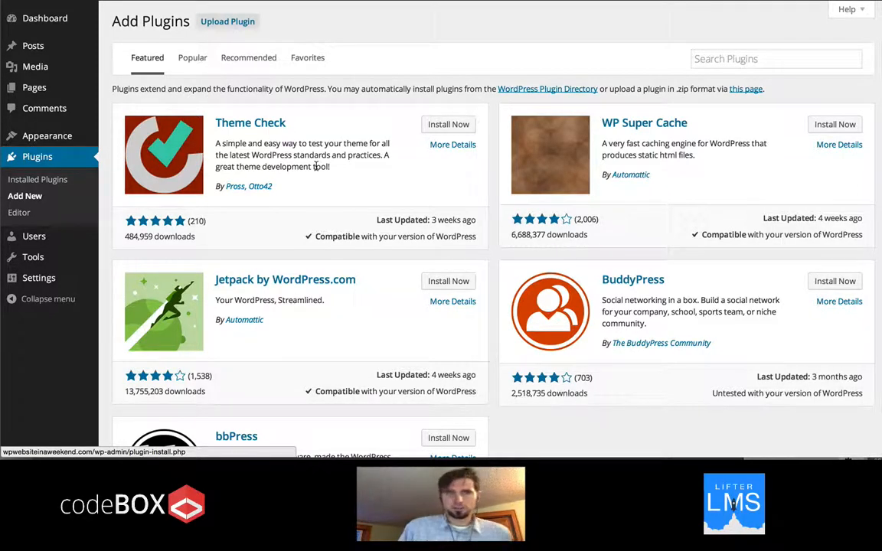
scroll(318, 176, down, 2)
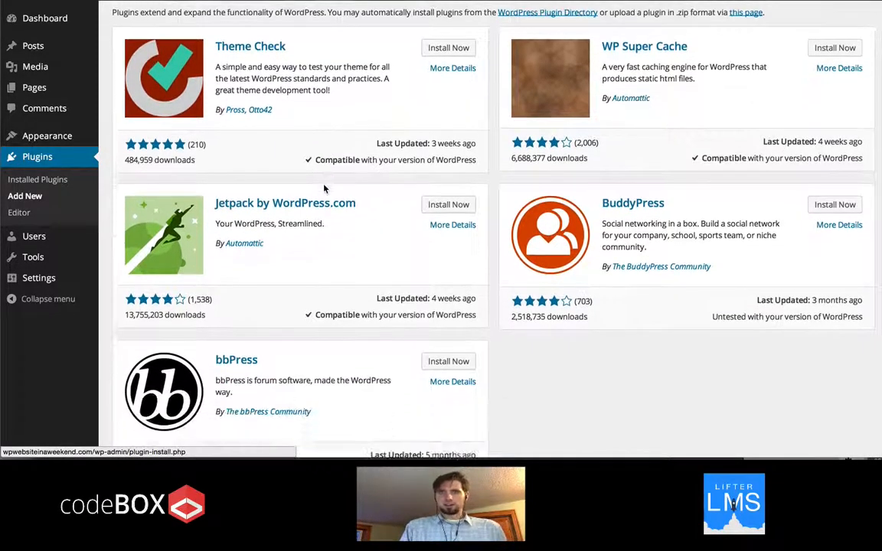
scroll(324, 189, down, 5)
scroll(324, 188, up, 7)
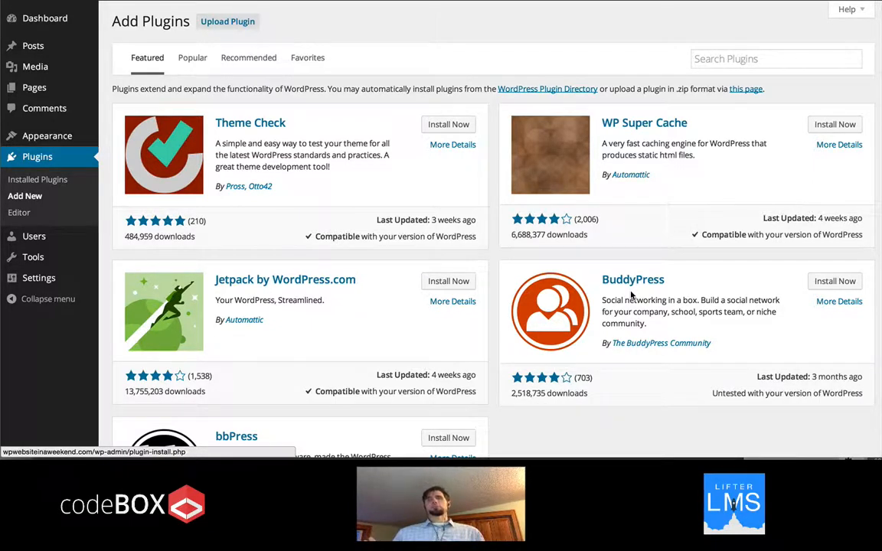
scroll(632, 295, down, 3)
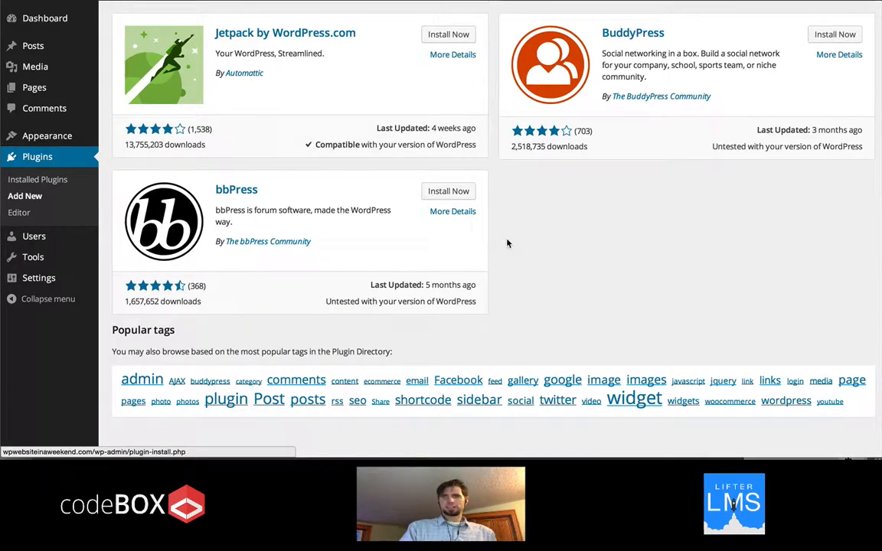
scroll(583, 221, up, 1)
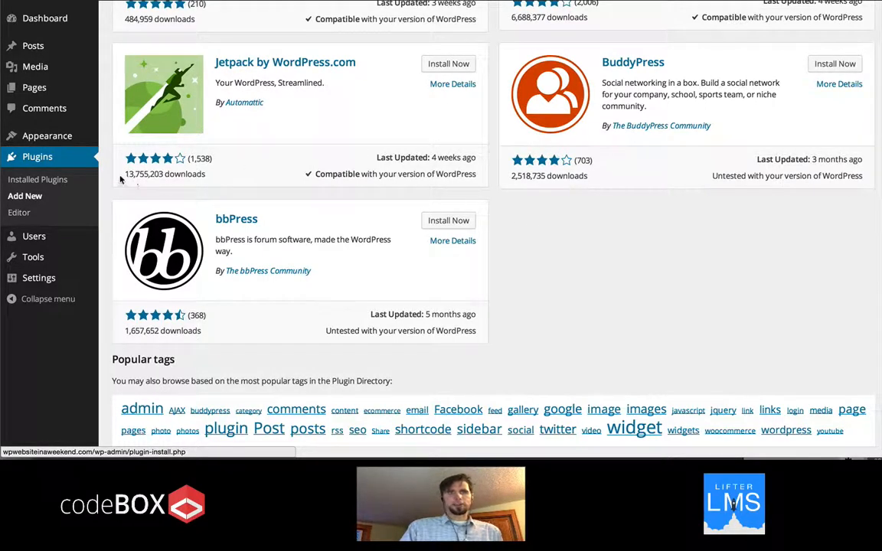
scroll(325, 173, down, 1)
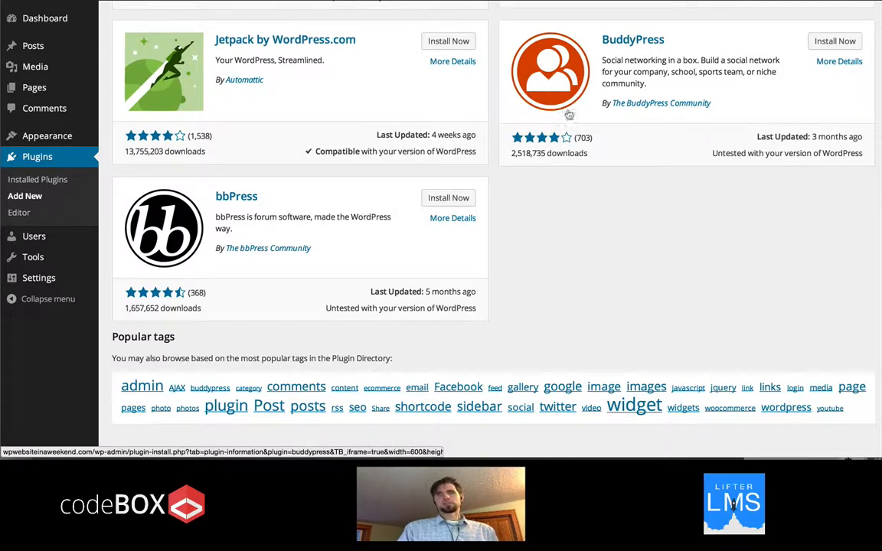
scroll(569, 115, up, 5)
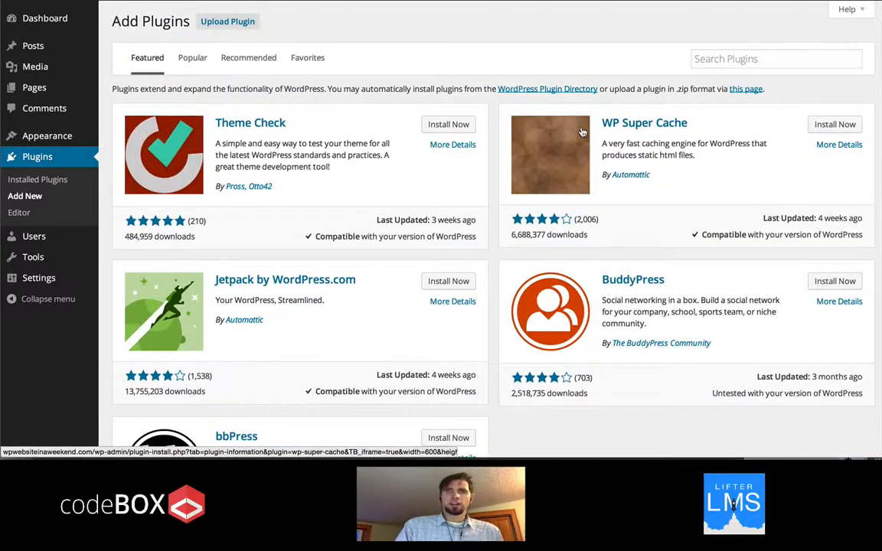
Show the popular plugins and look through the first rows of the listing
click(184, 63)
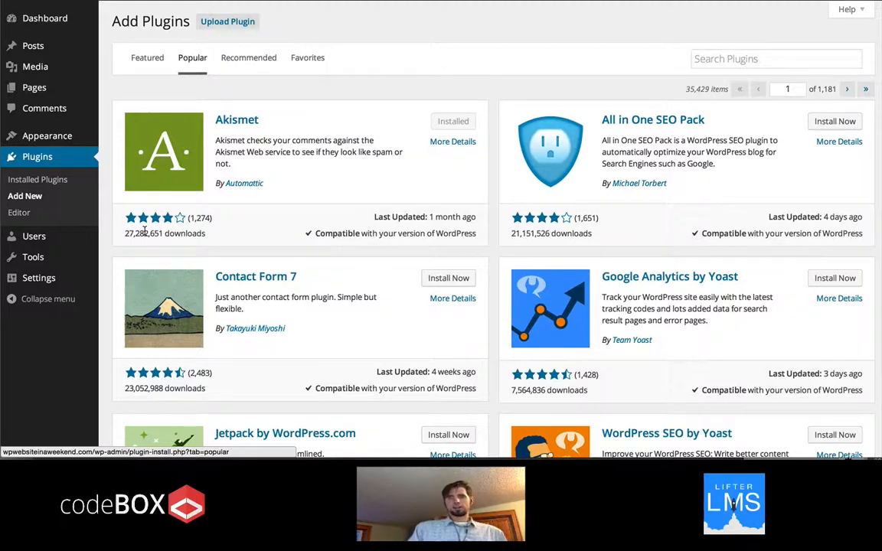
scroll(144, 231, down, 3)
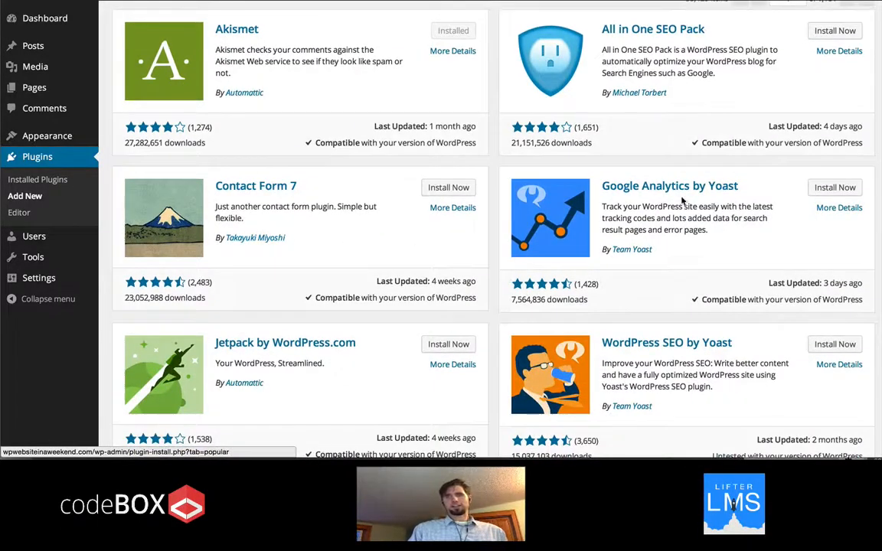
scroll(682, 201, down, 2)
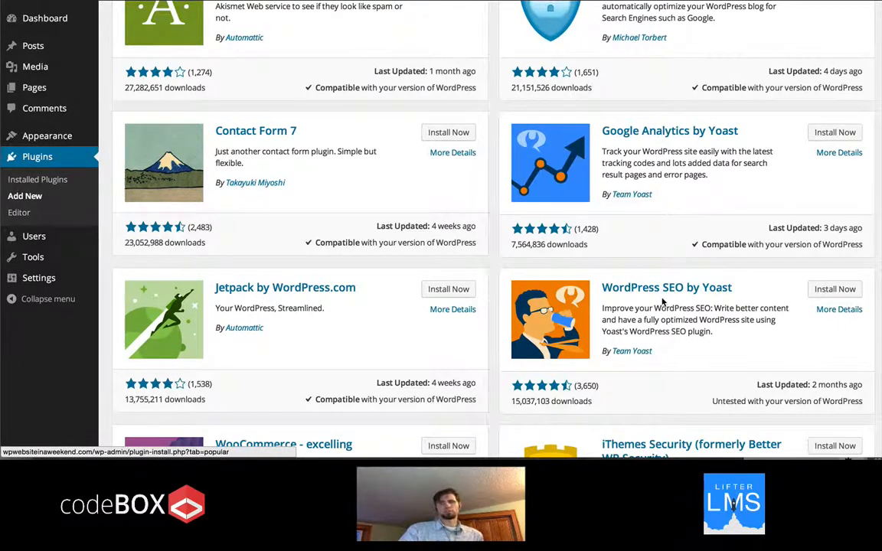
scroll(663, 302, down, 1)
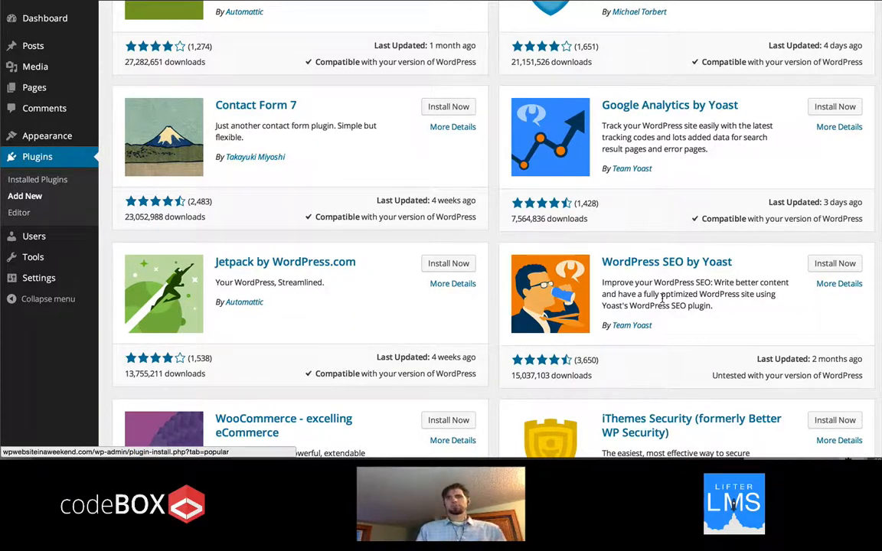
scroll(662, 299, up, 2)
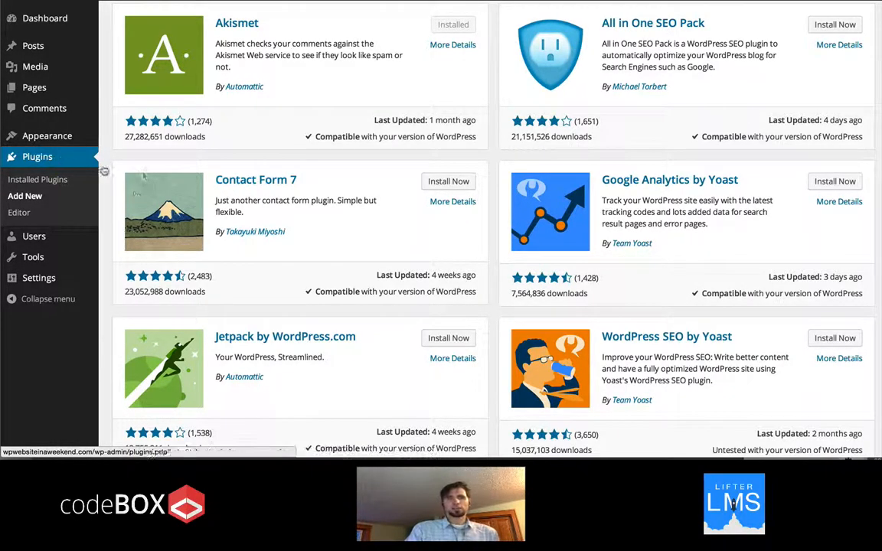
scroll(353, 218, down, 1)
scroll(352, 218, up, 2)
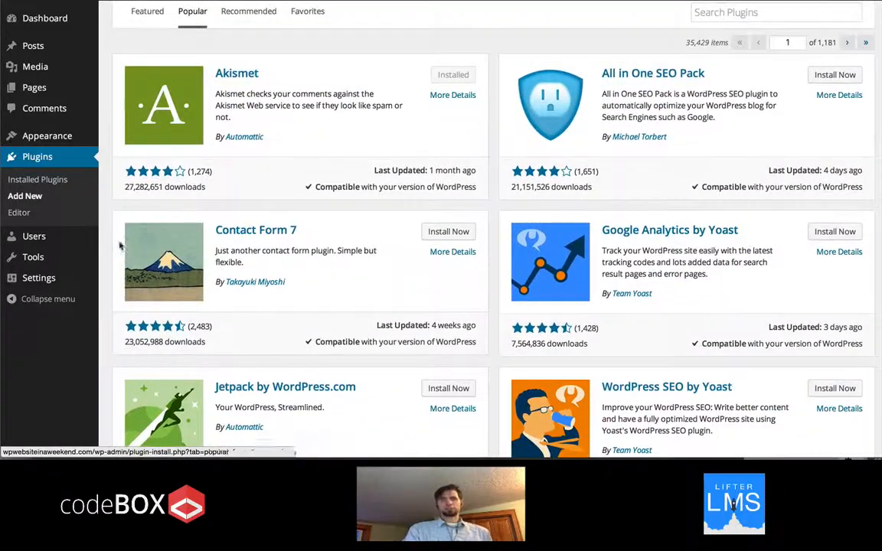
scroll(344, 246, up, 1)
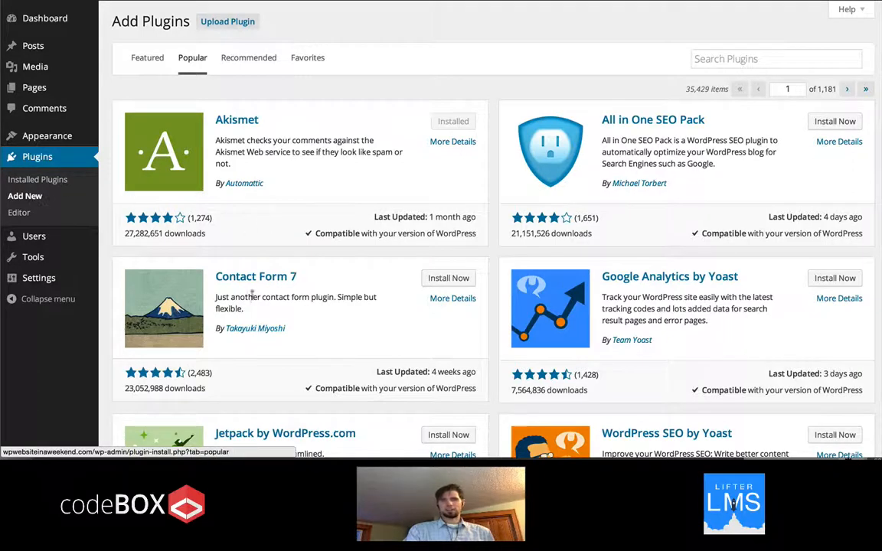
Install the Contact Form 7 plugin and activate it
click(450, 278)
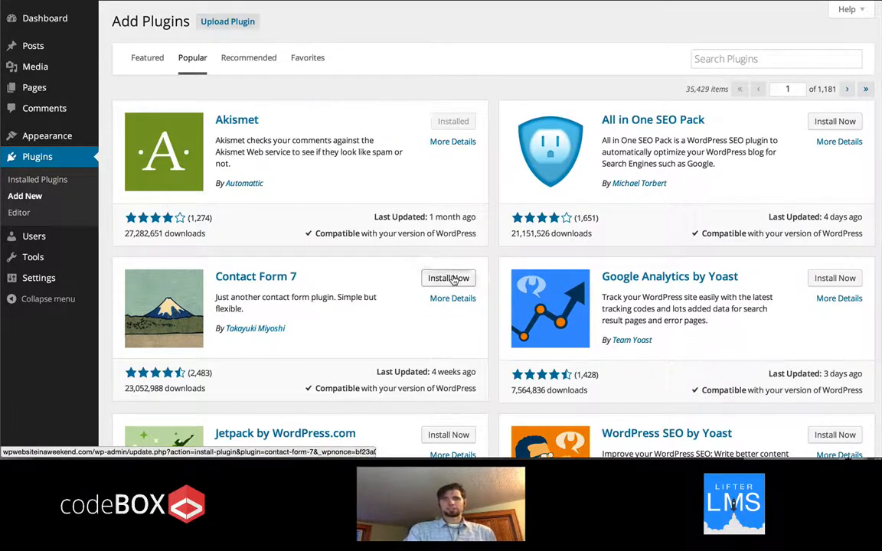
click(533, 111)
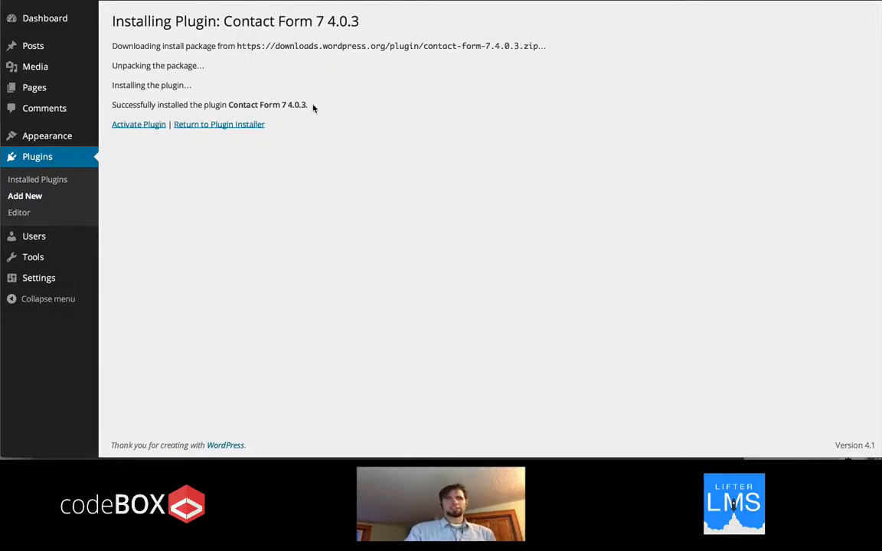
click(153, 130)
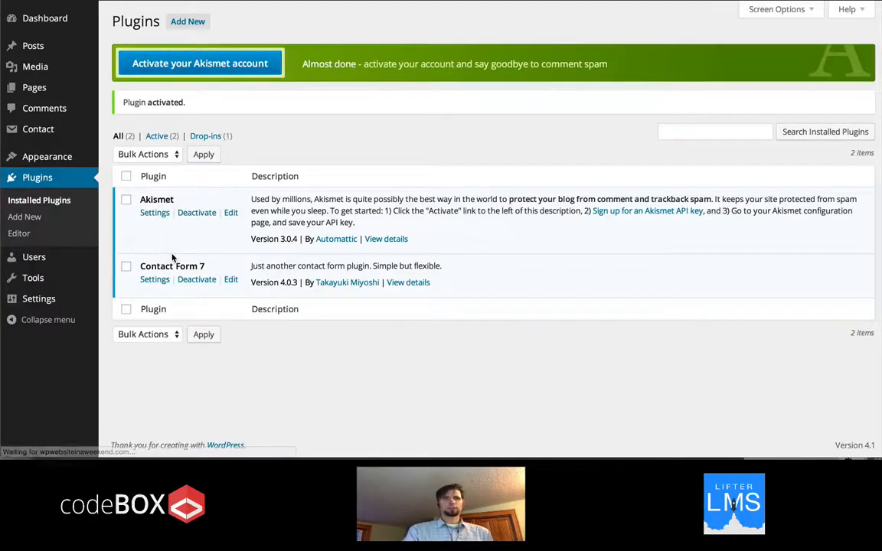
Go to the Contact Form 7 settings and open Contact form 1 for editing
mouse_move(26, 78)
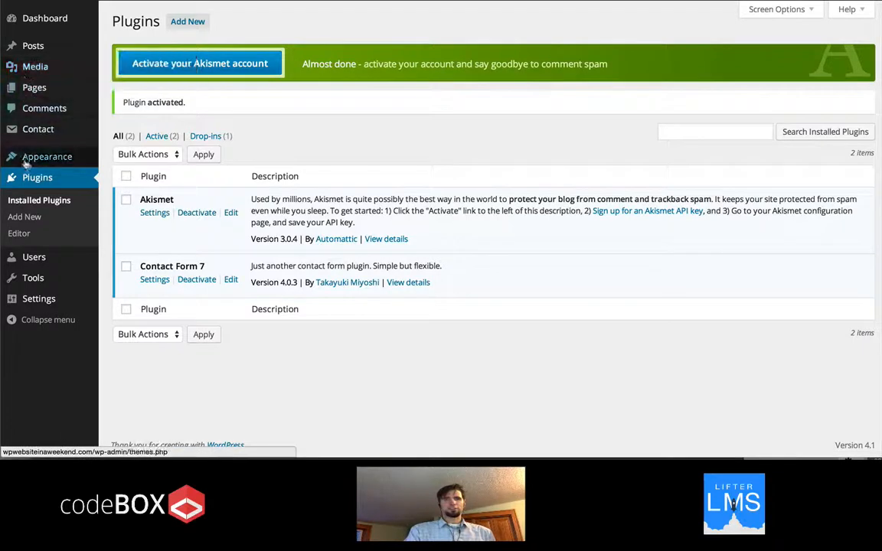
mouse_move(23, 130)
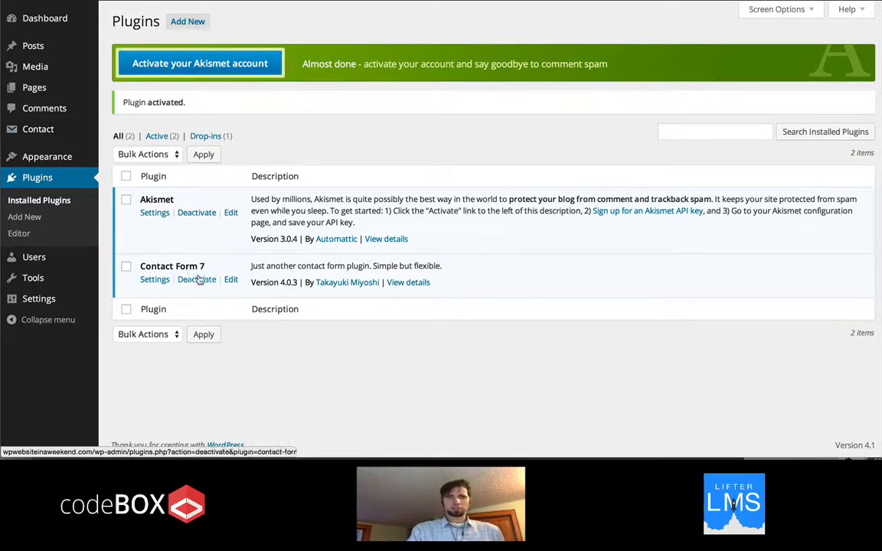
click(163, 280)
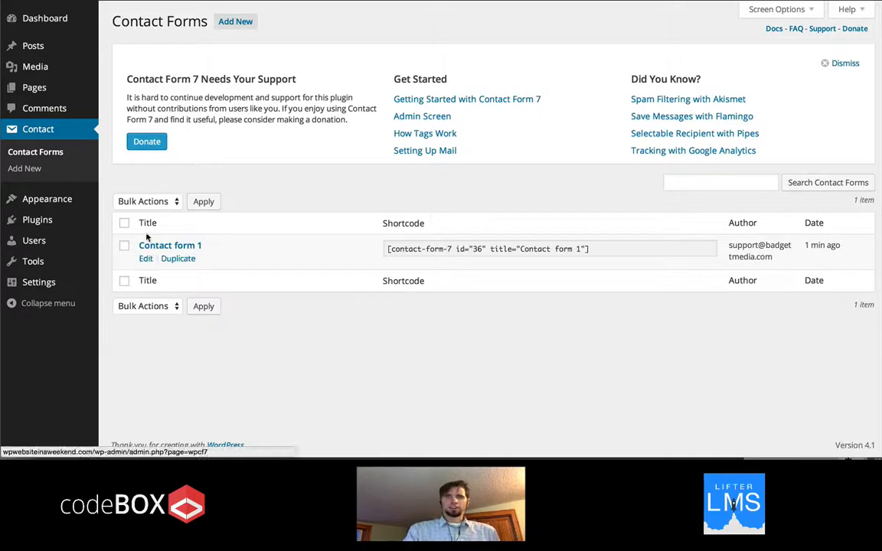
mouse_move(274, 237)
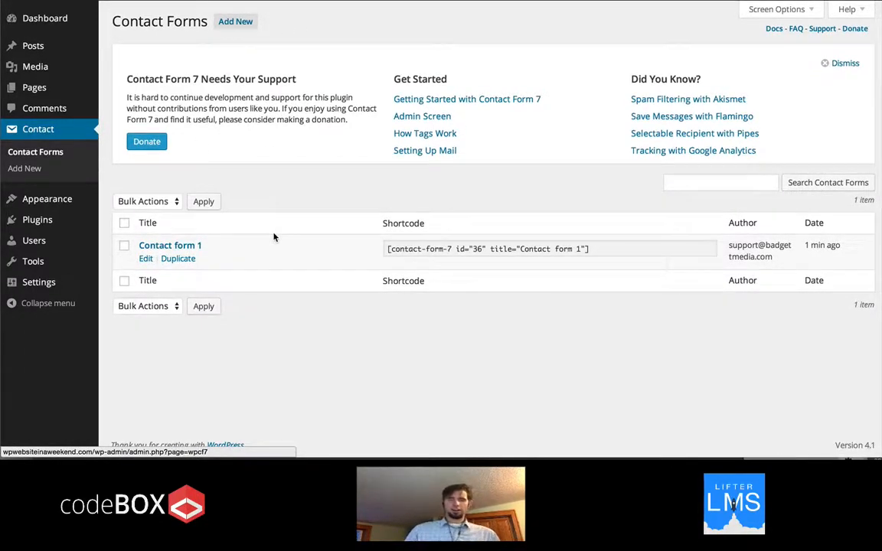
click(145, 260)
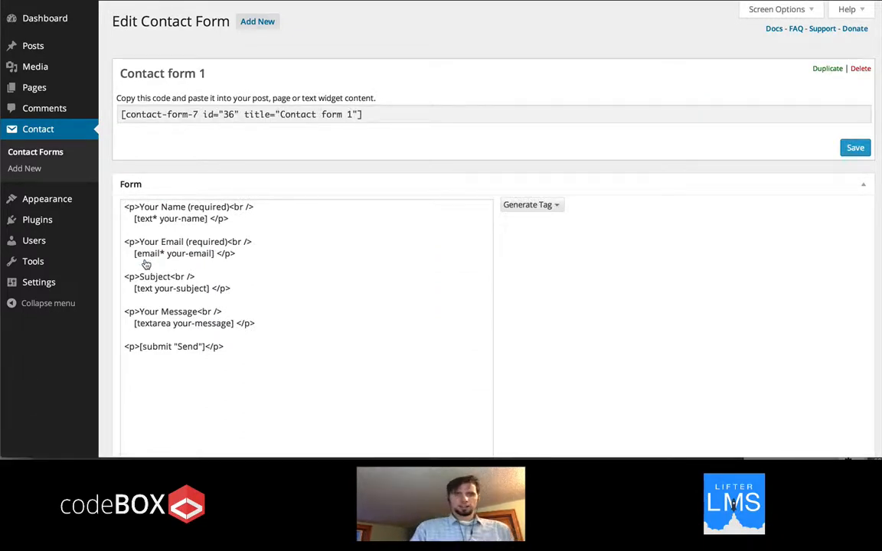
Examine the form template, mail, messages and additional settings sections of Contact form 1
scroll(275, 310, down, 1)
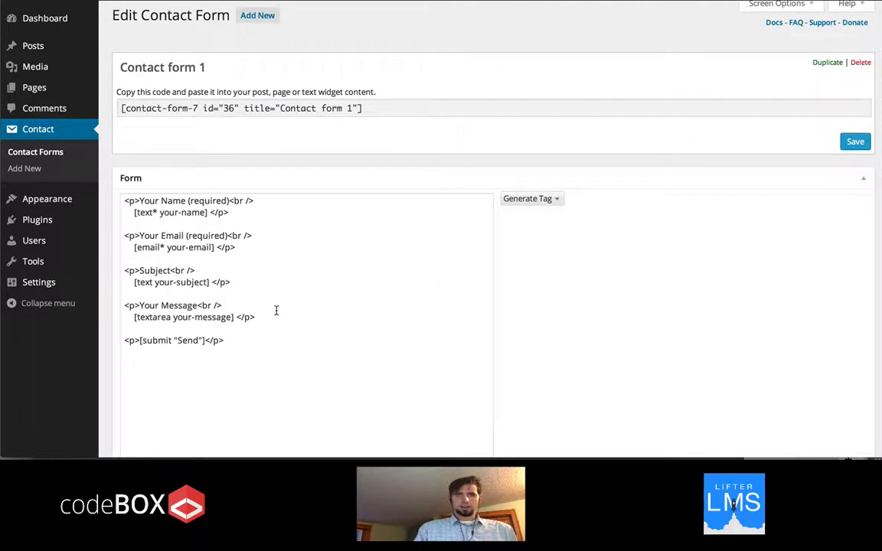
scroll(277, 310, down, 10)
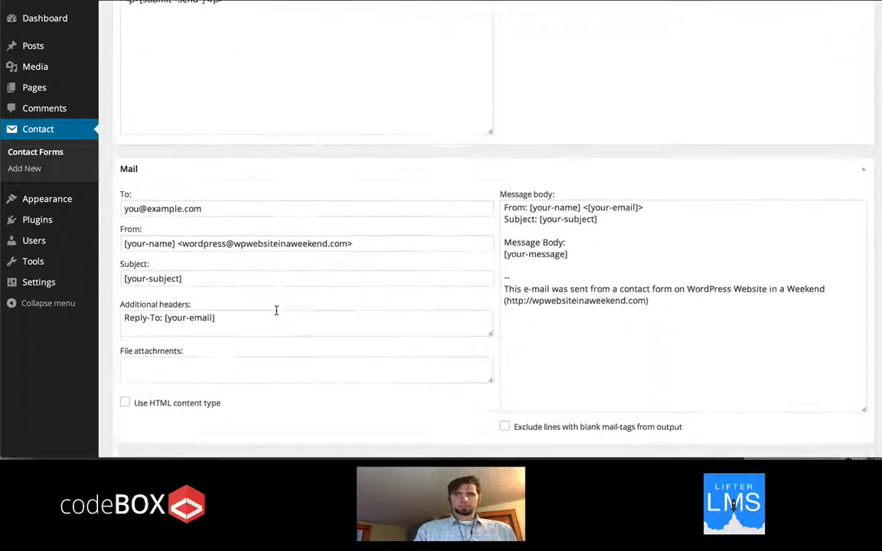
scroll(277, 310, down, 1)
scroll(277, 310, up, 1)
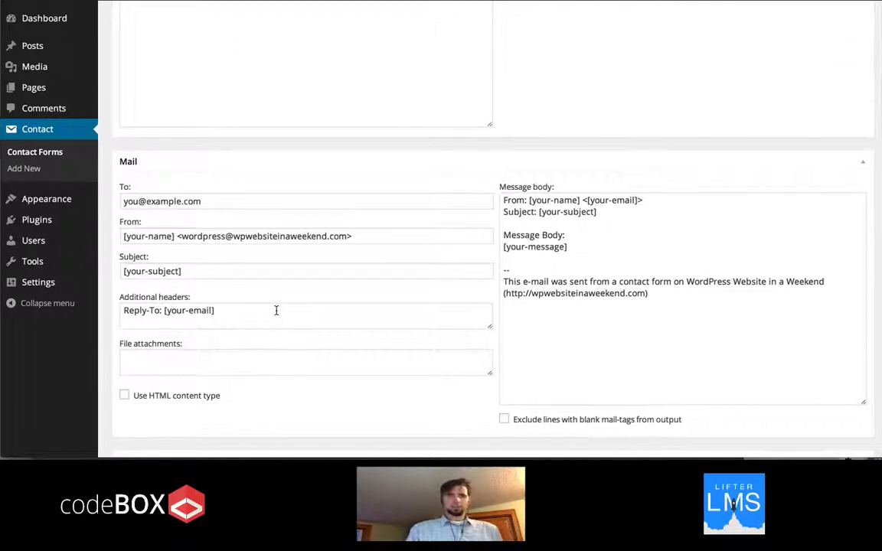
scroll(276, 310, up, 1)
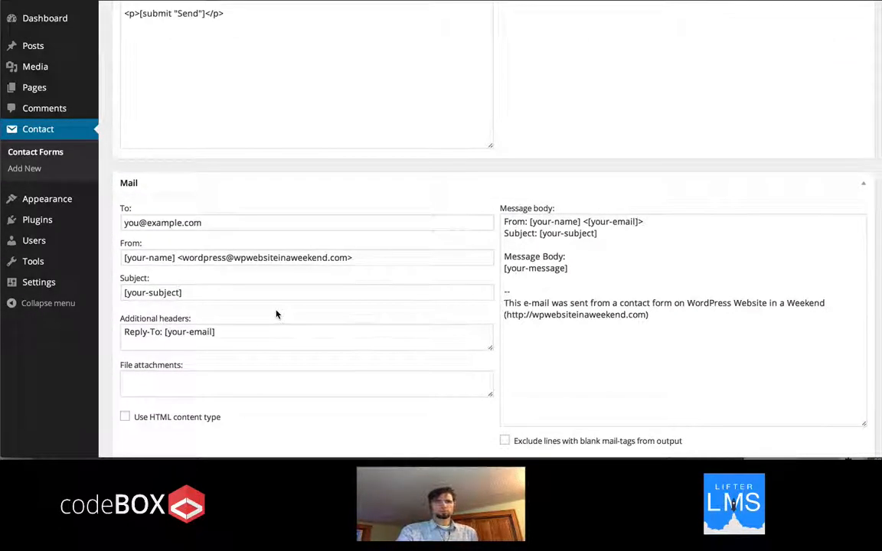
scroll(277, 314, up, 2)
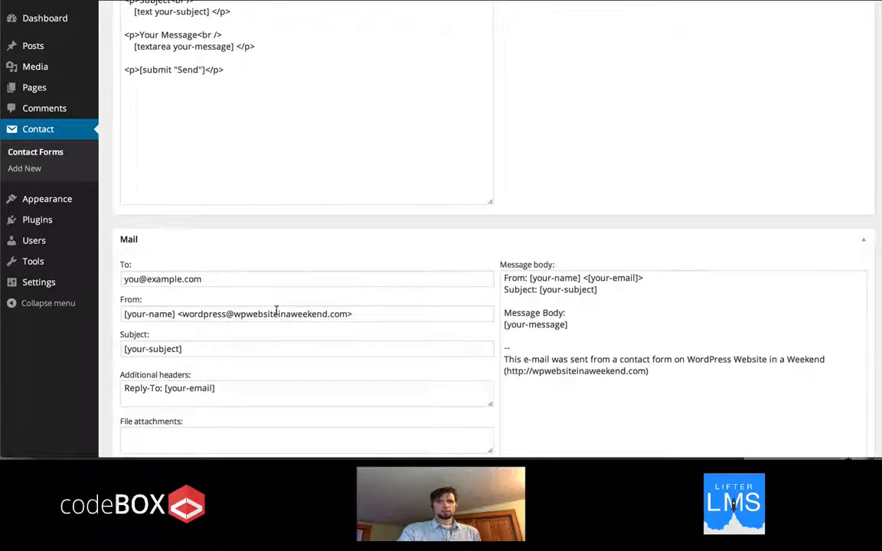
scroll(277, 310, up, 1)
scroll(276, 309, down, 10)
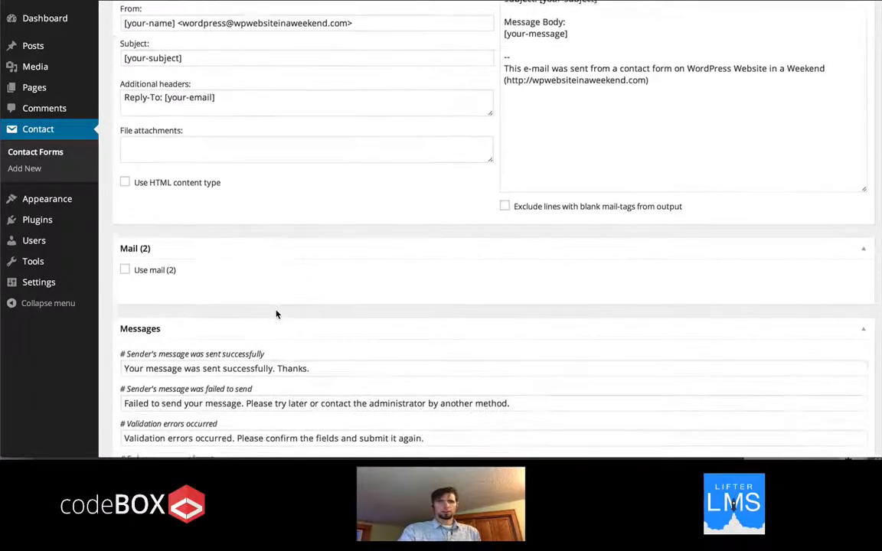
scroll(276, 312, down, 10)
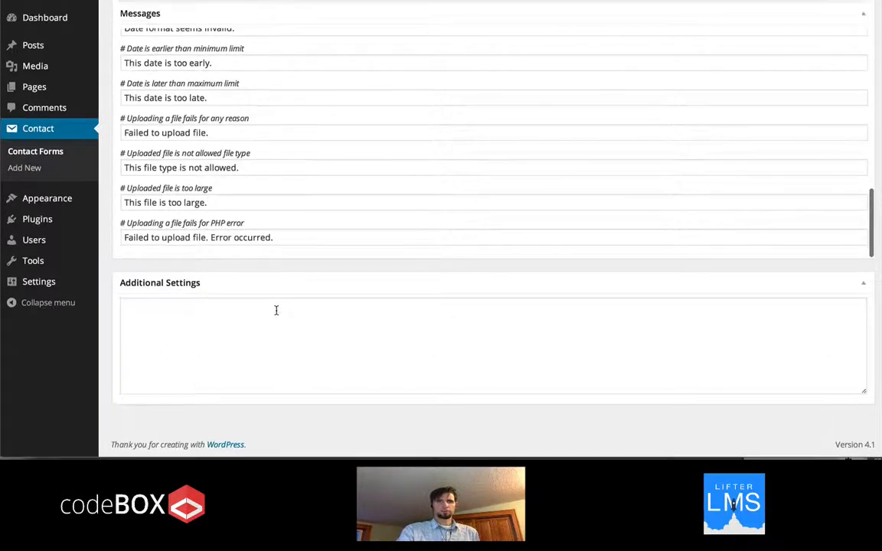
scroll(277, 314, up, 20)
scroll(277, 314, up, 4)
scroll(276, 313, down, 7)
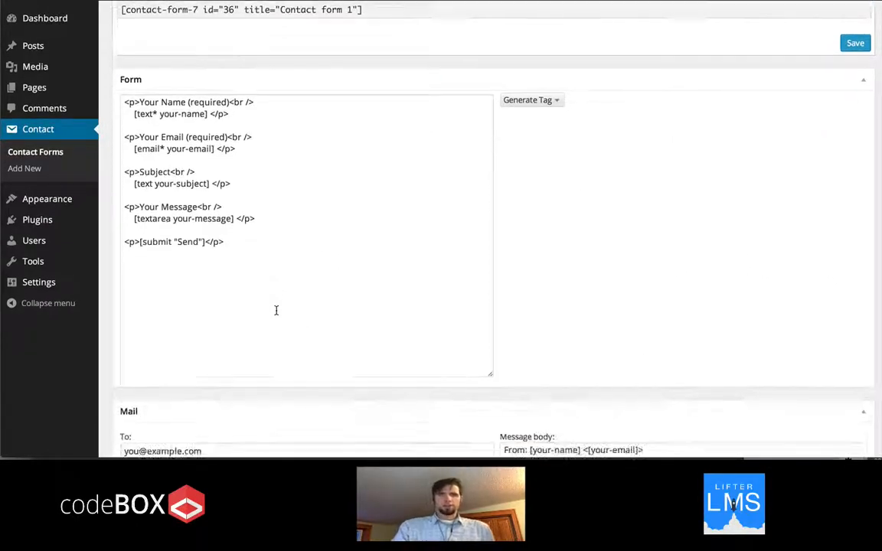
scroll(276, 313, down, 4)
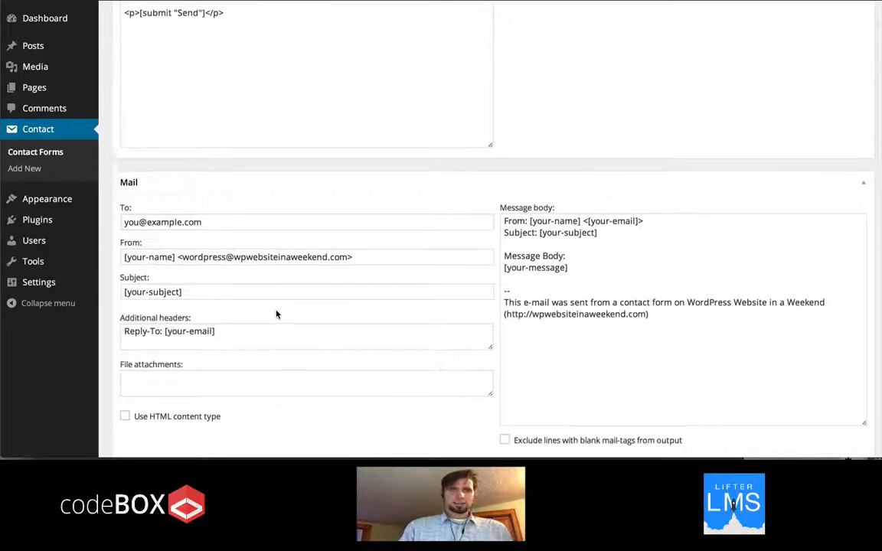
scroll(277, 314, down, 3)
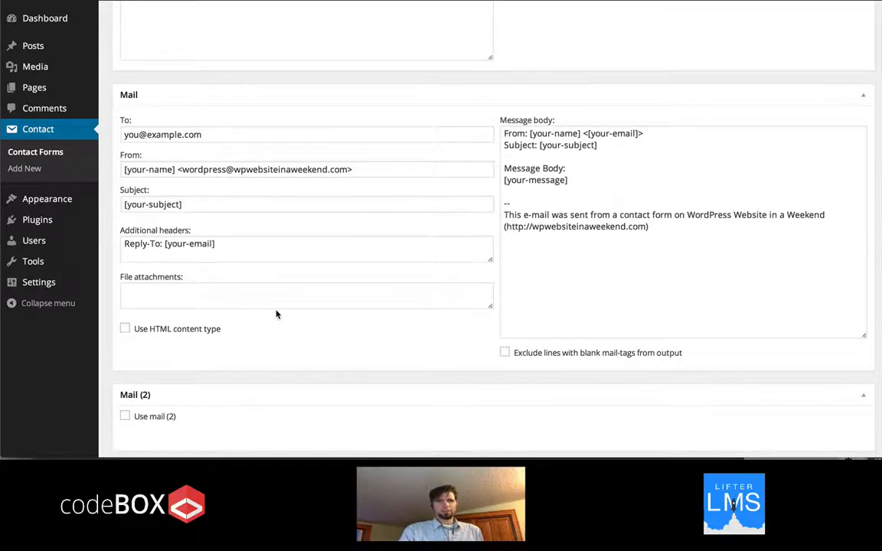
scroll(276, 314, down, 3)
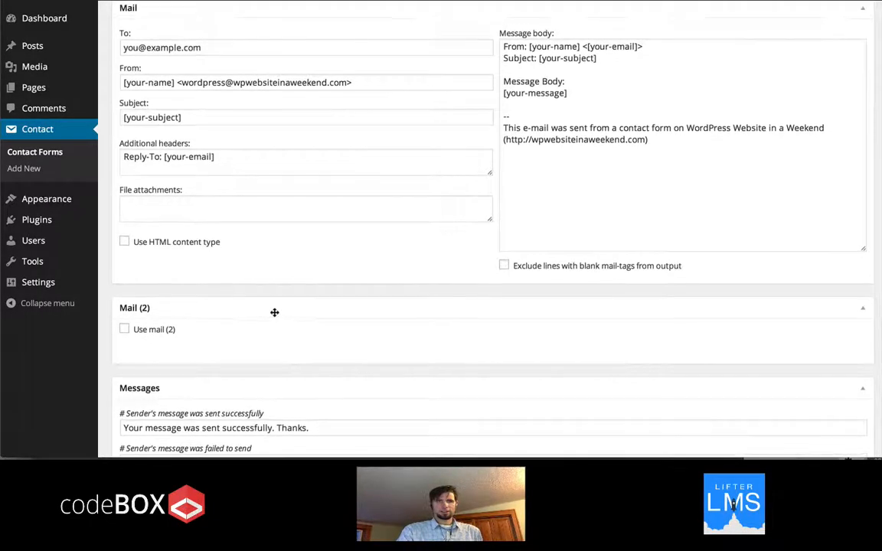
Examine the recipient address in the To field of the Mail section, selecting its text
scroll(276, 314, up, 2)
scroll(277, 314, up, 1)
drag(202, 129, 113, 124)
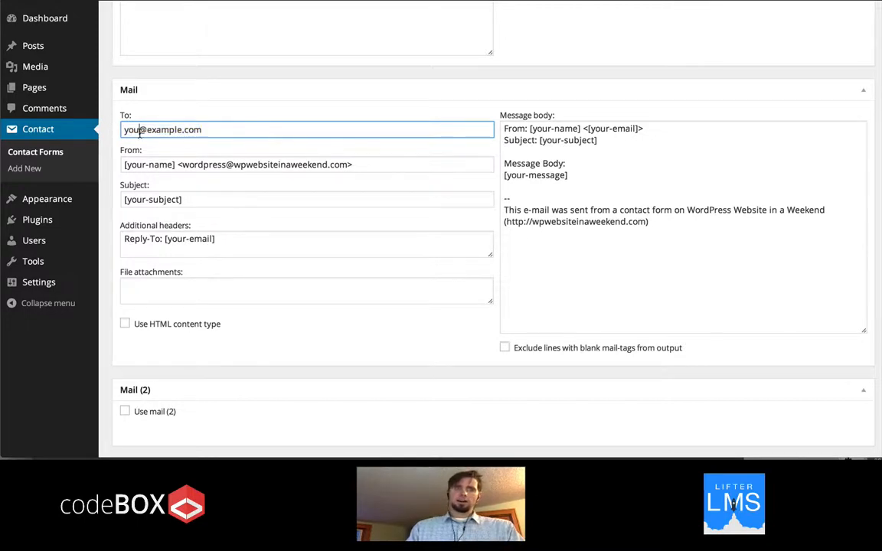
drag(203, 130, 126, 119)
click(203, 129)
drag(227, 132, 84, 116)
scroll(252, 217, down, 1)
Copy the shortcode of Contact form 1 and save the form
scroll(225, 190, up, 10)
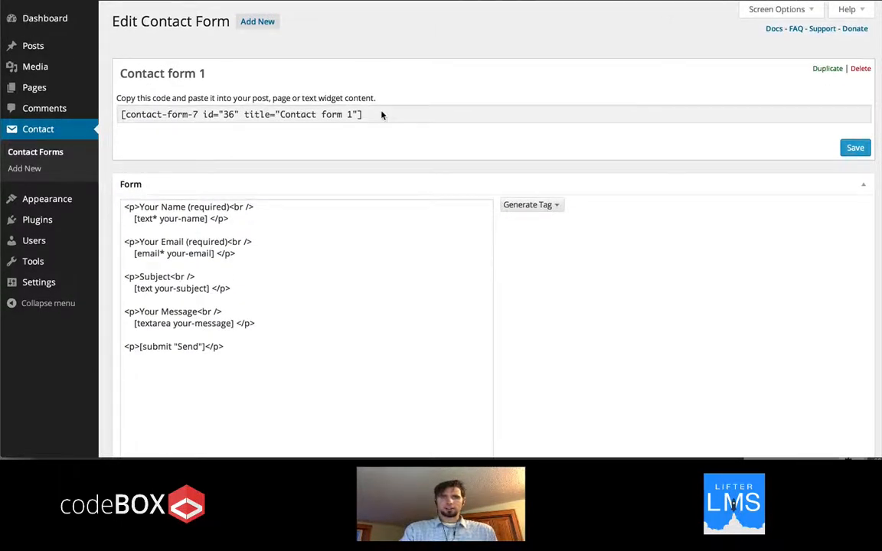
click(382, 115)
click(386, 117)
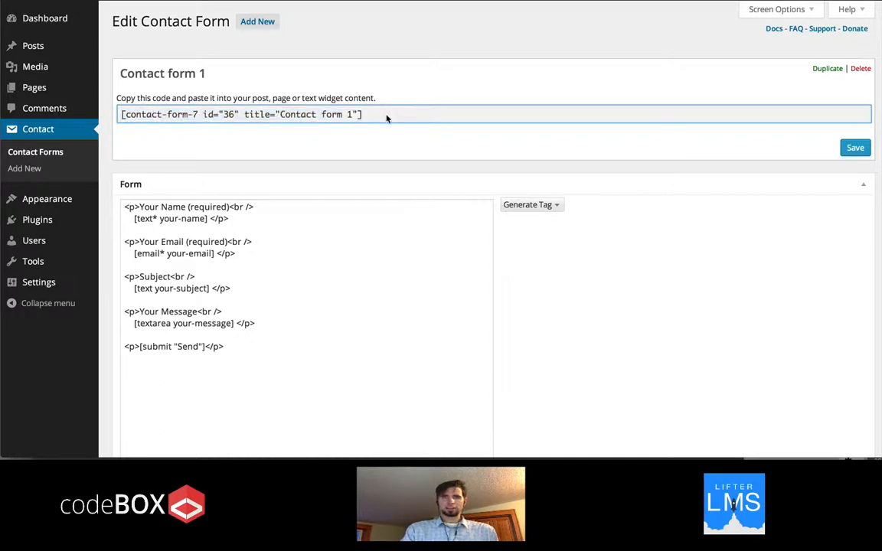
drag(367, 116, 118, 108)
key(ctrl+c)
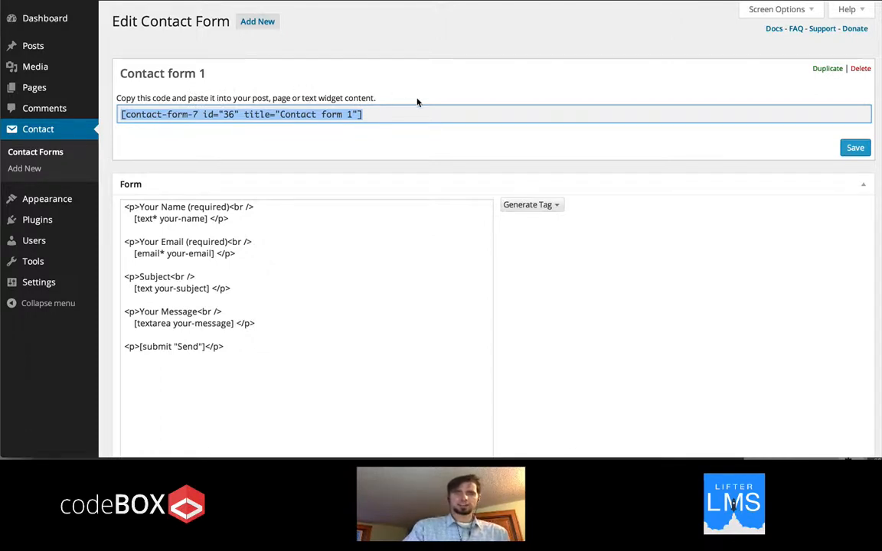
click(857, 148)
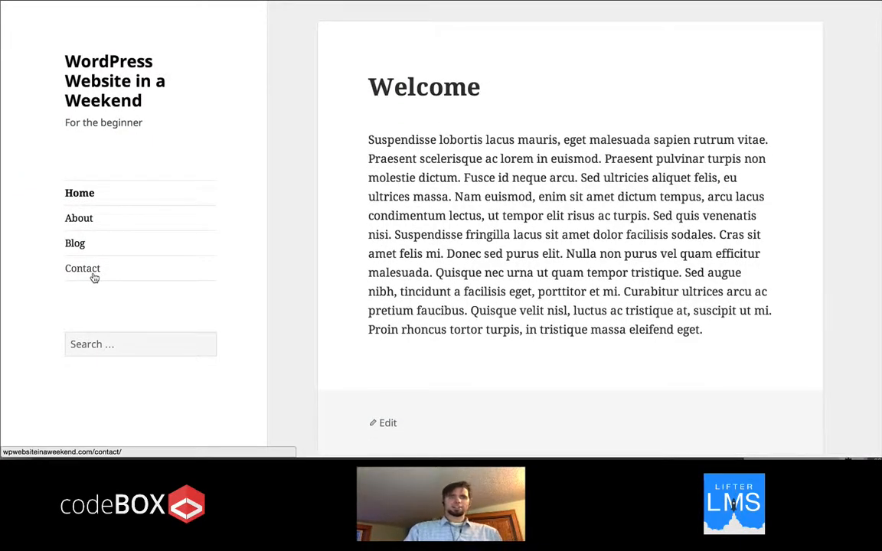
Open the site's Contact page for editing, paste the Contact form 1 shortcode into its body and update the page
click(84, 269)
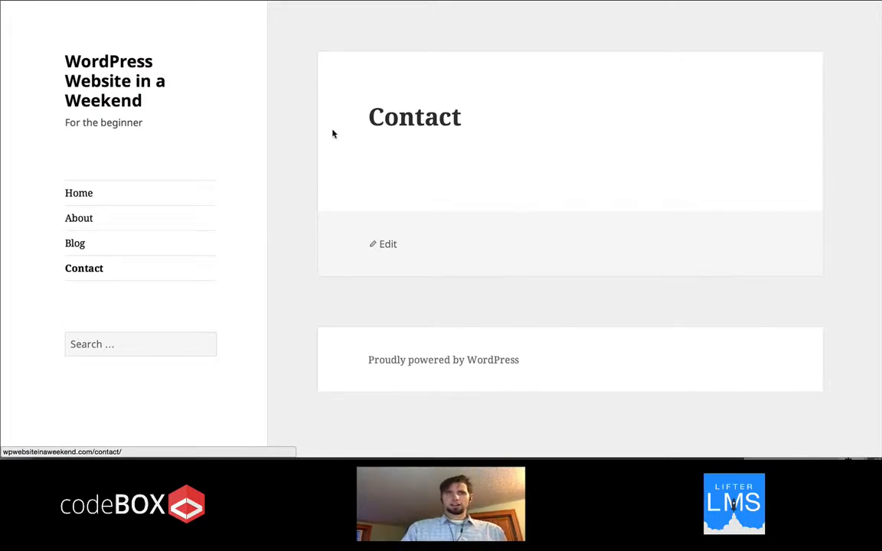
click(388, 245)
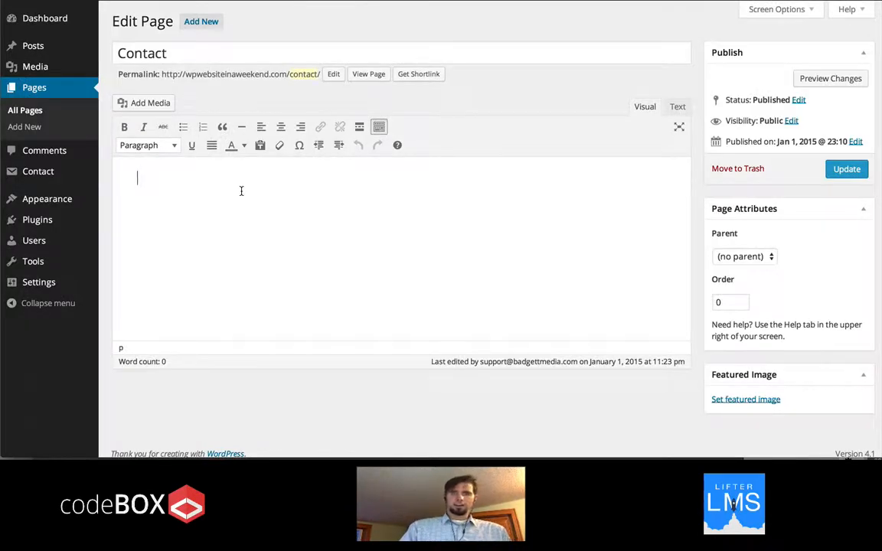
key(ctrl+v)
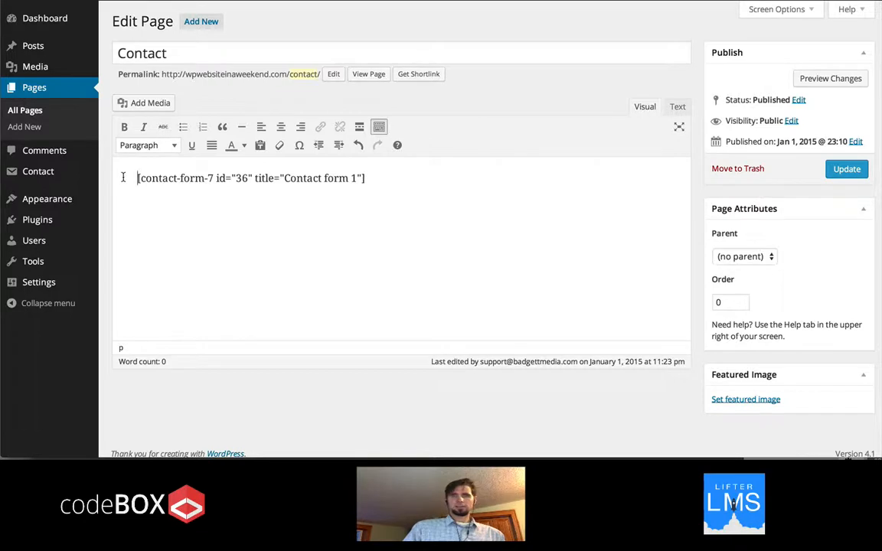
click(834, 169)
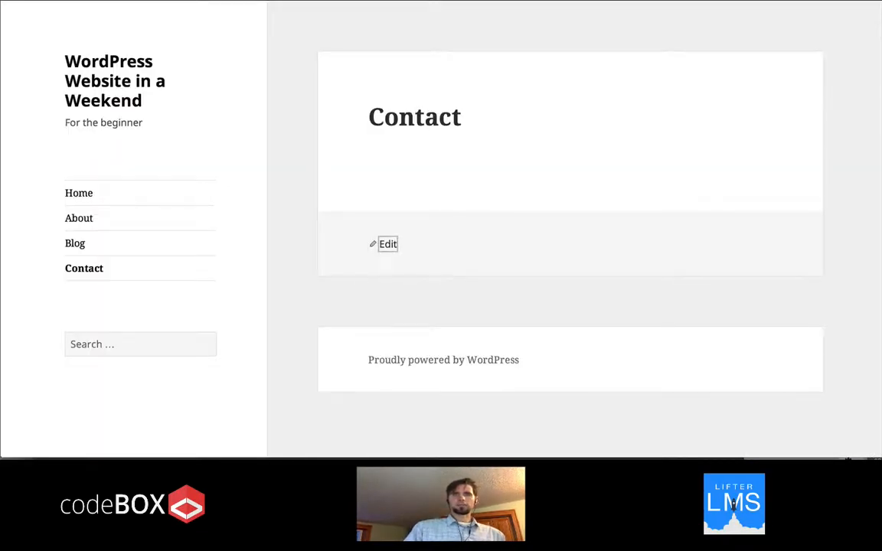
Reload the live Contact page and look through the embedded form from the name field to the send button
key(super+r)
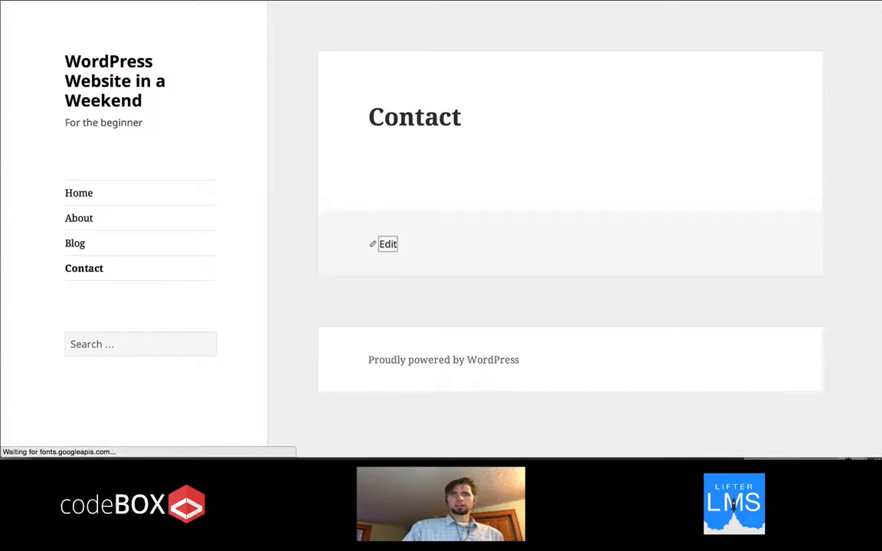
scroll(579, 308, down, 6)
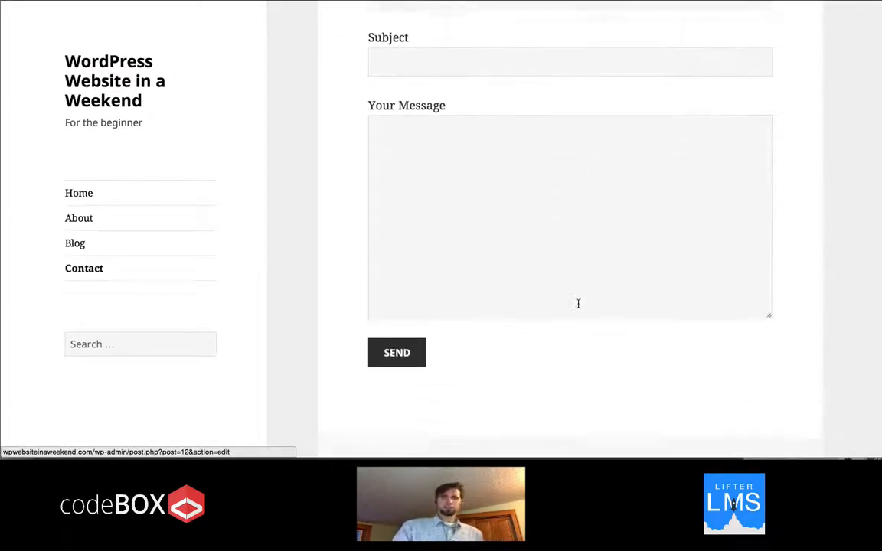
scroll(579, 308, up, 6)
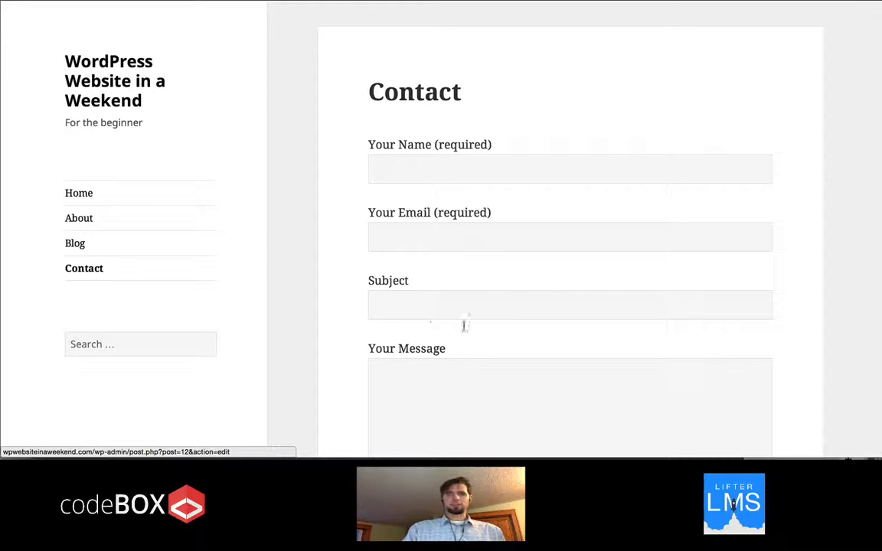
scroll(465, 352, down, 3)
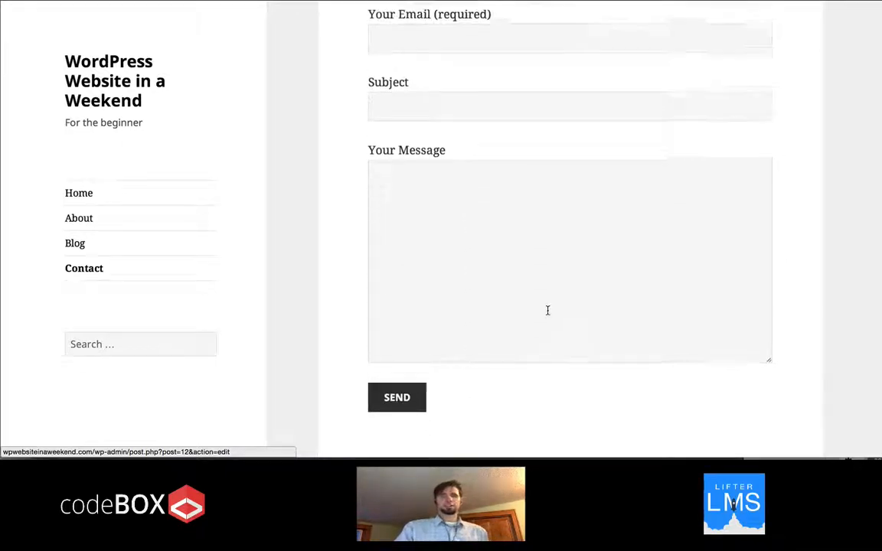
scroll(548, 310, up, 3)
Add "If you'd like to talk, please fill out the contact form below. Thanks!" above the shortcode on the Contact page and update it
click(191, 1)
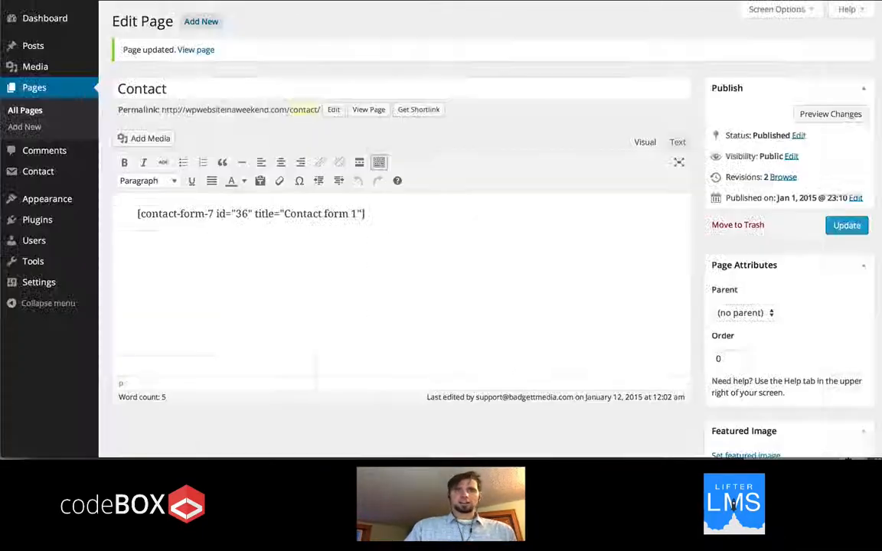
key(Return)
key(Return)
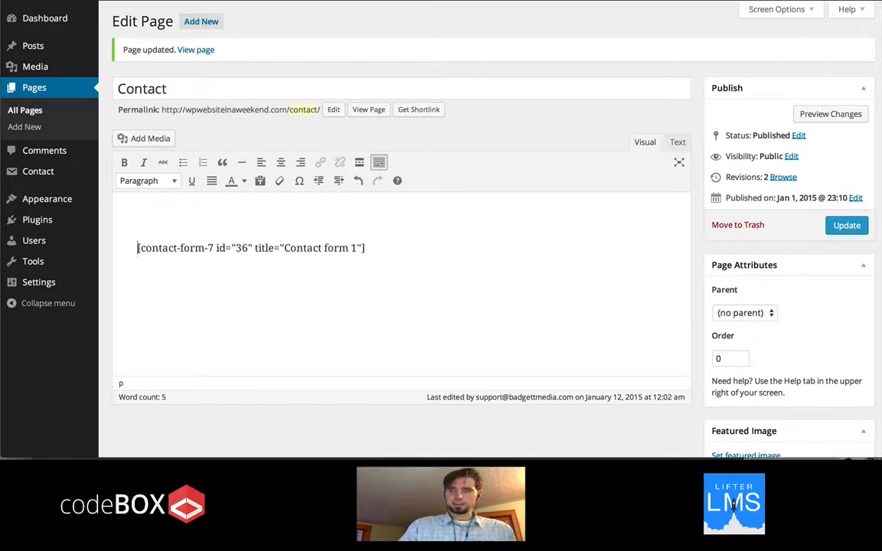
key(Up)
key(Delete)
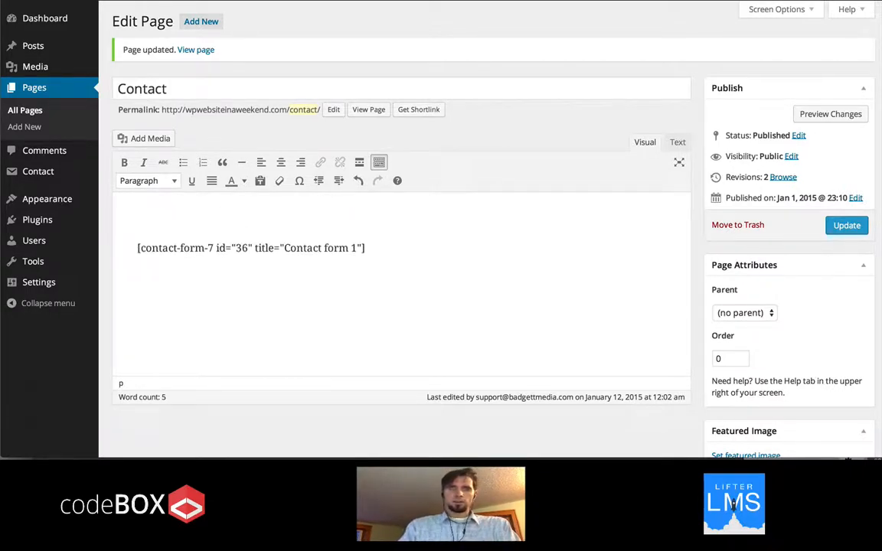
text(If you')
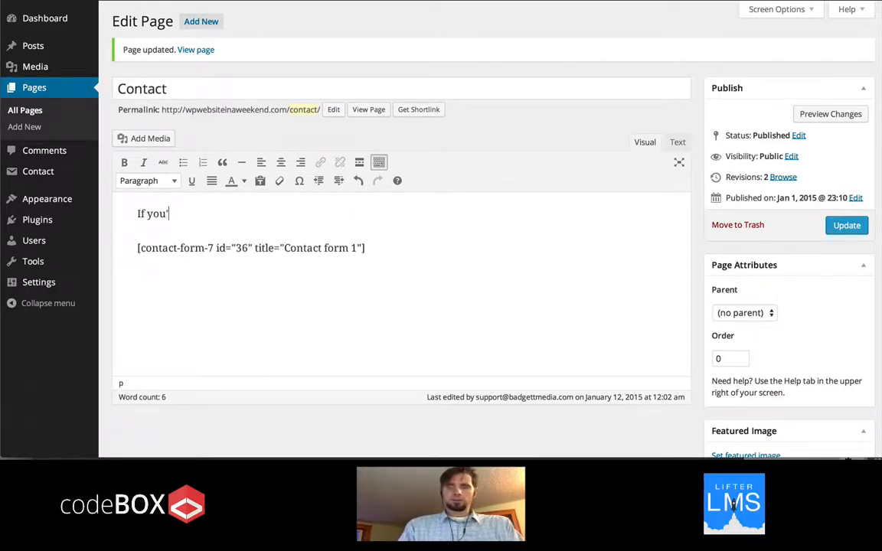
text(d like to)
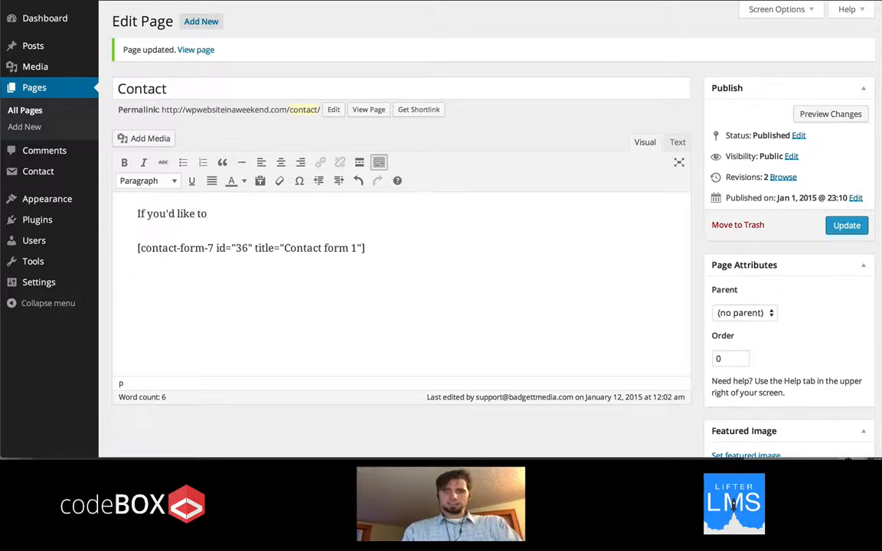
text( talk,)
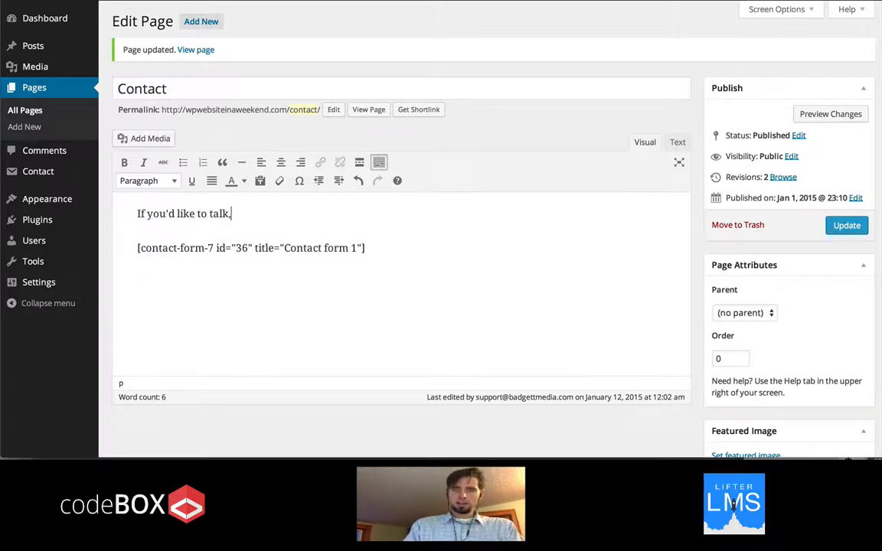
text( please fill)
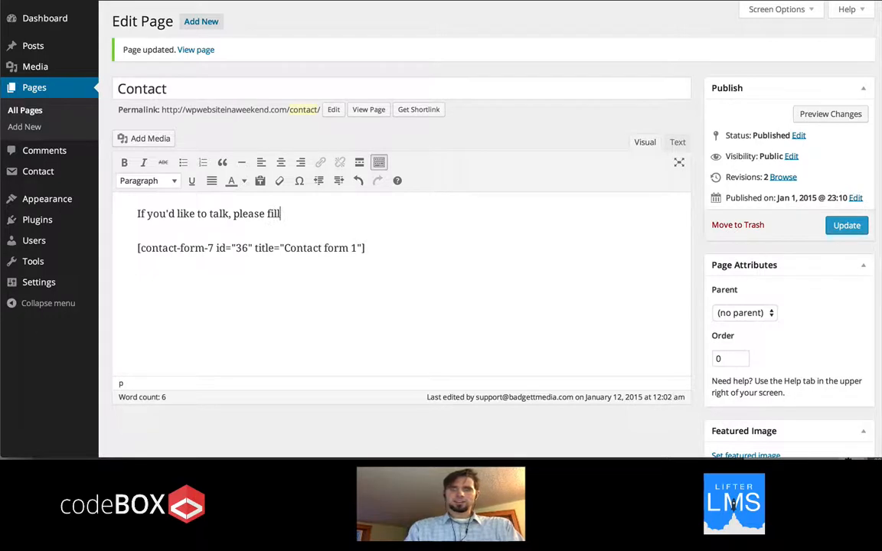
text( out the co)
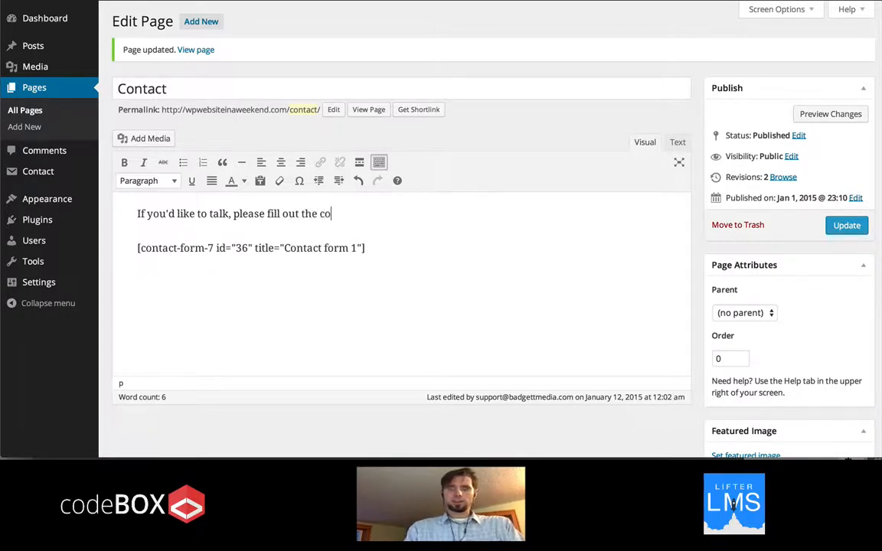
text(ntact form below.)
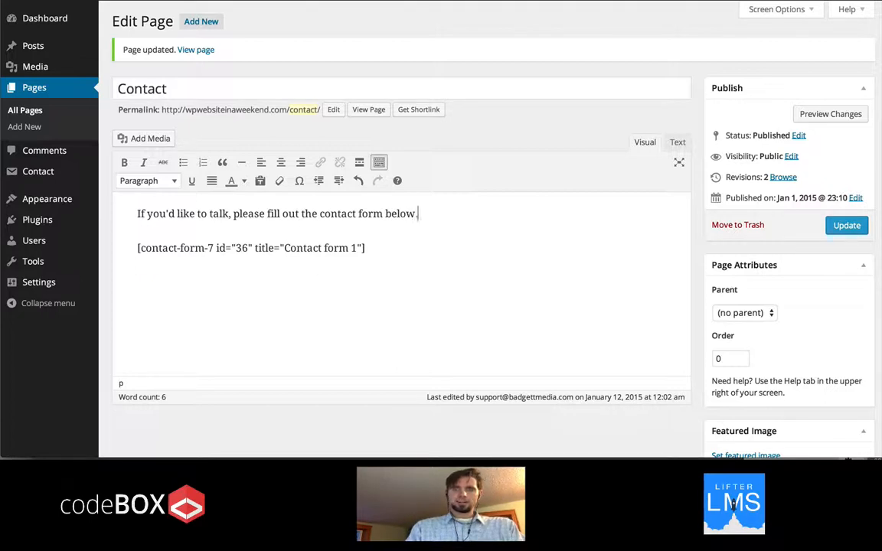
text( Thanks!)
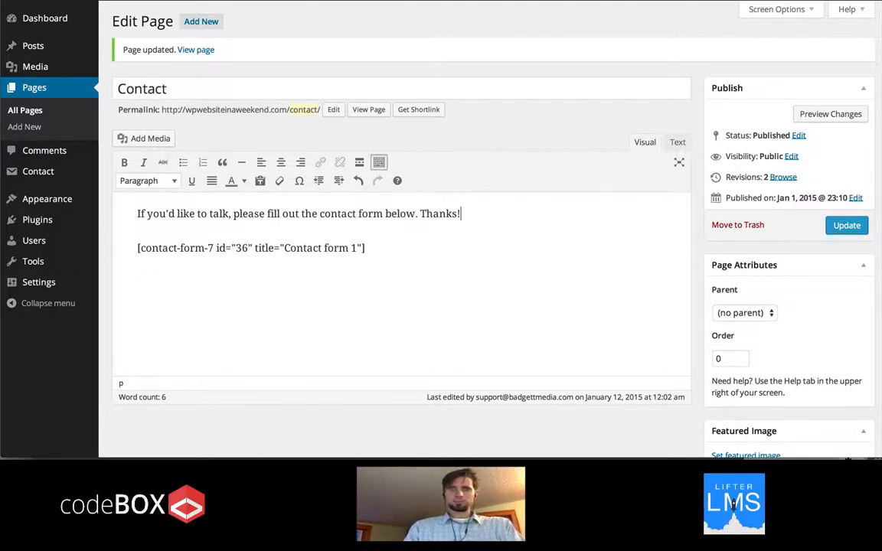
click(847, 225)
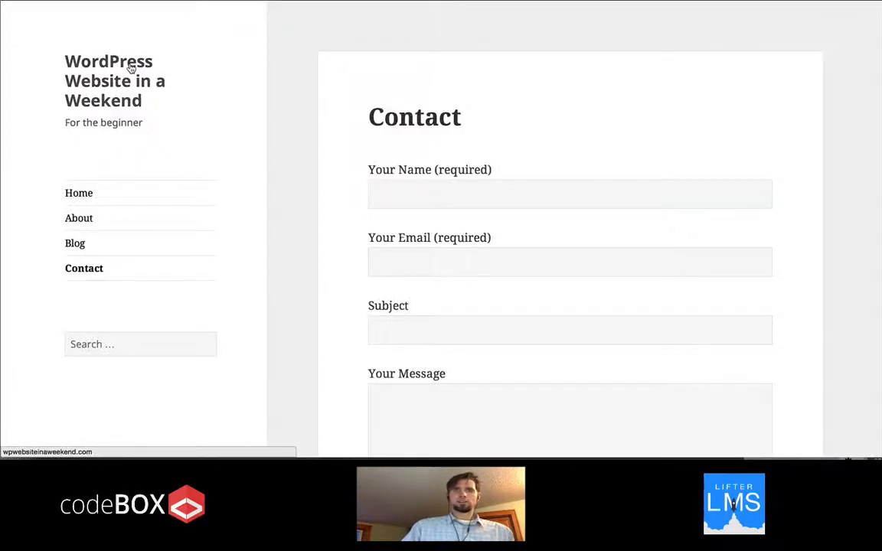
Go to the site's home page, reopen the live Contact page and check the intro text and form
click(134, 71)
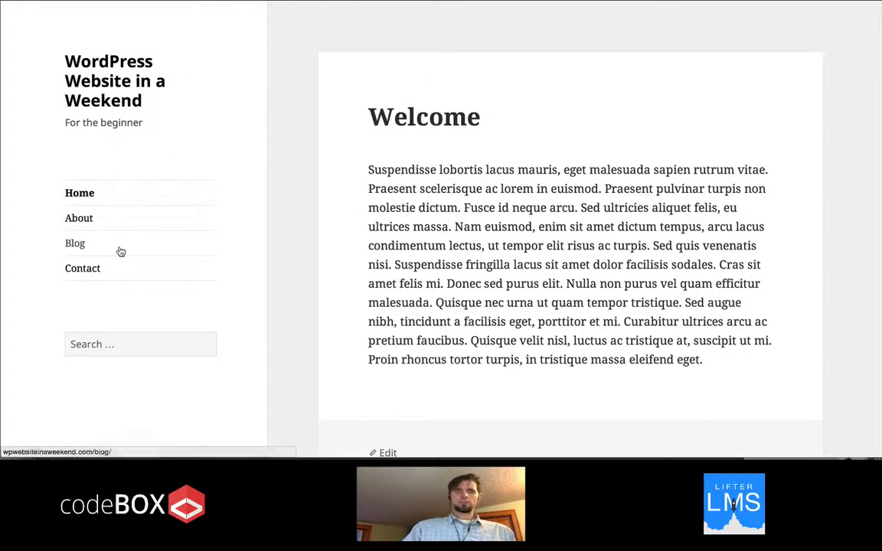
click(97, 270)
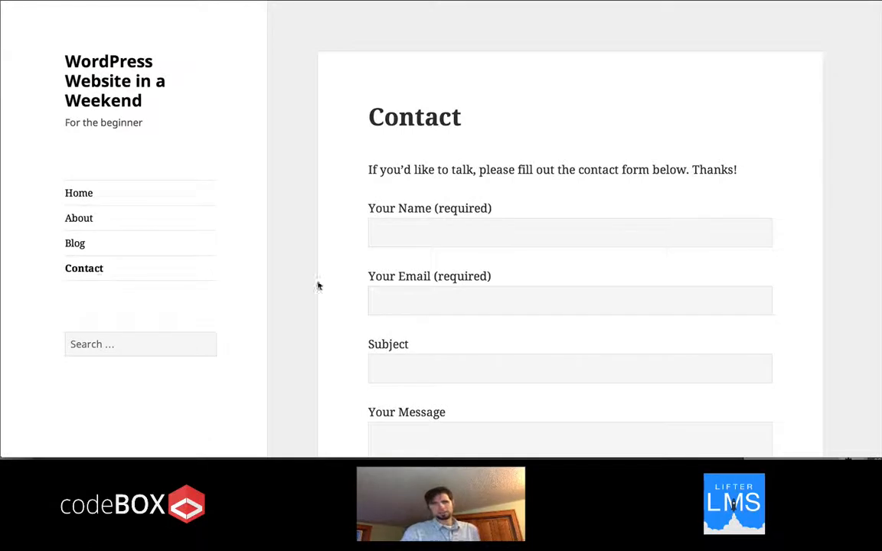
scroll(709, 252, down, 10)
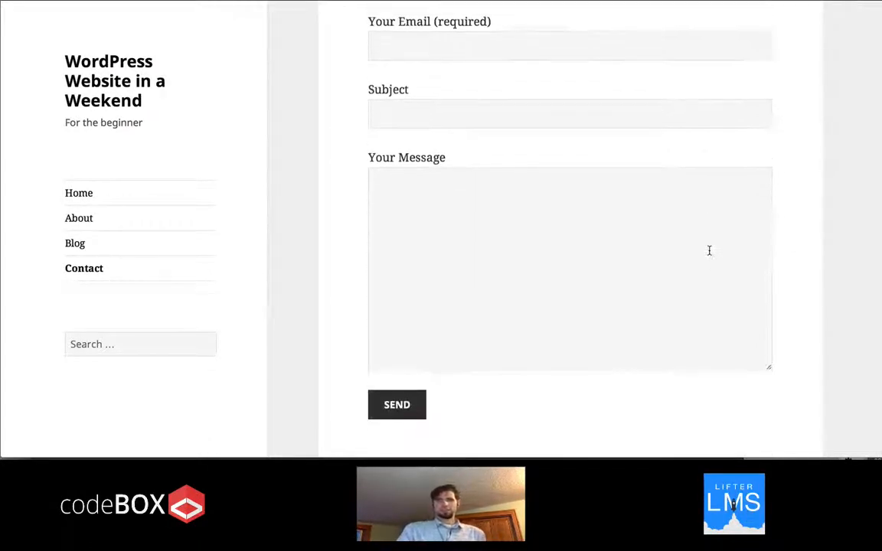
scroll(709, 254, up, 10)
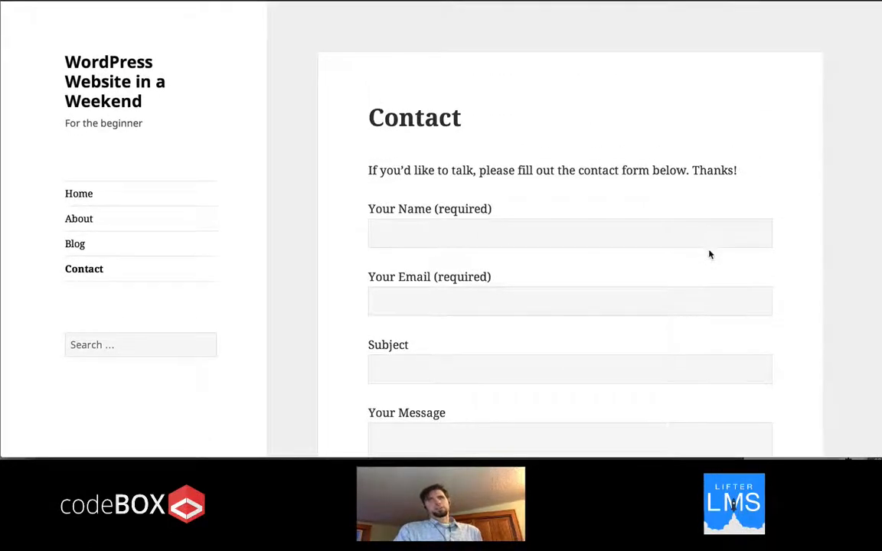